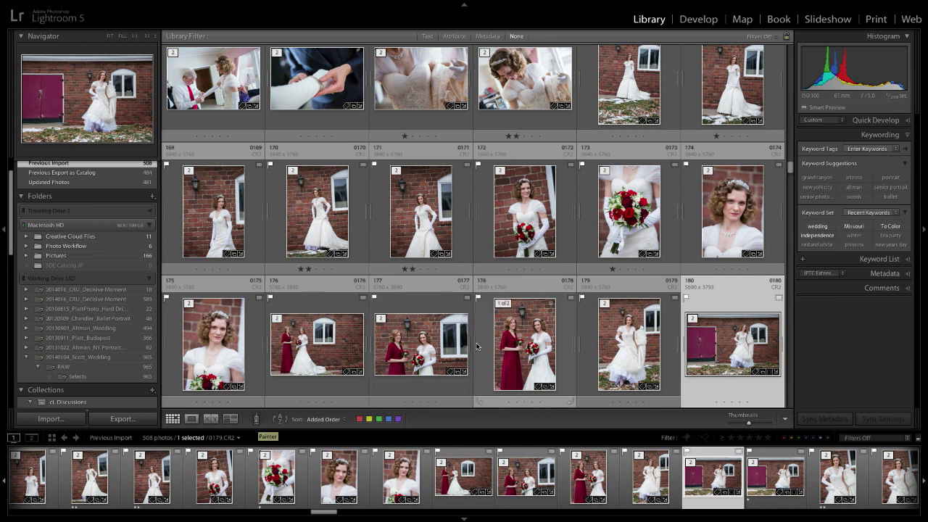
Review basic tone settings of photos 167–172 in Develop, then select photo 165 in the grid
click(668, 88)
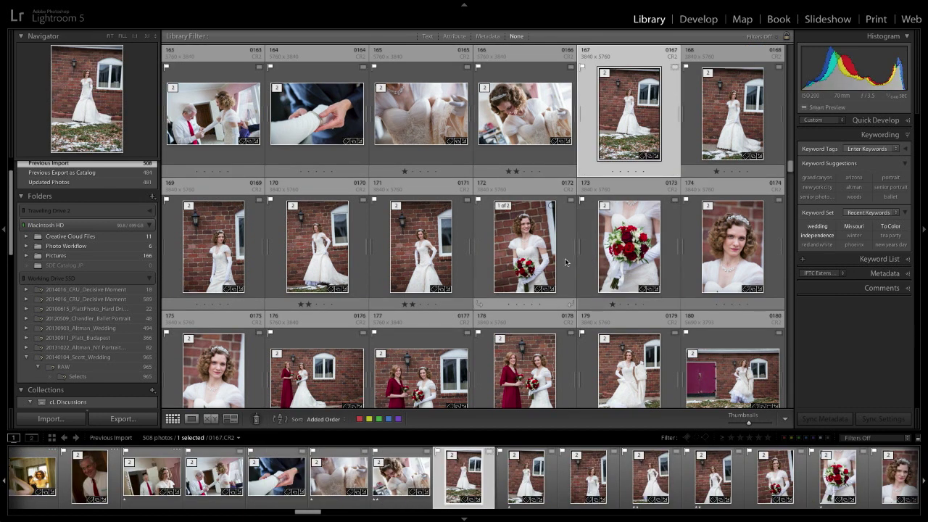
shift+click(564, 258)
key(d)
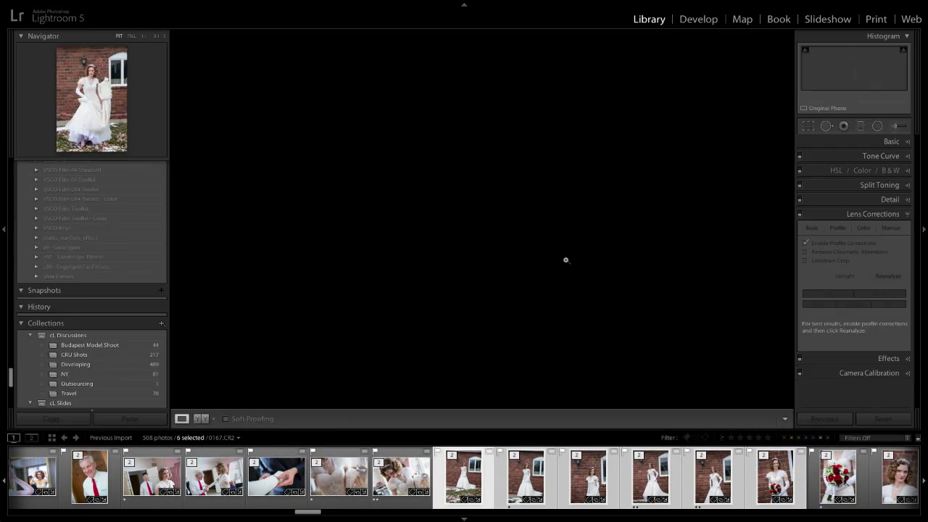
click(890, 142)
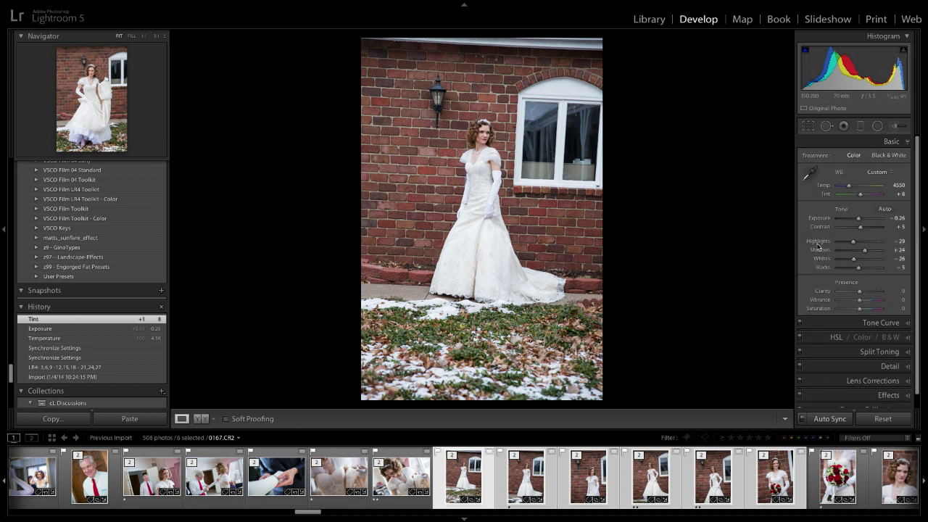
key(g)
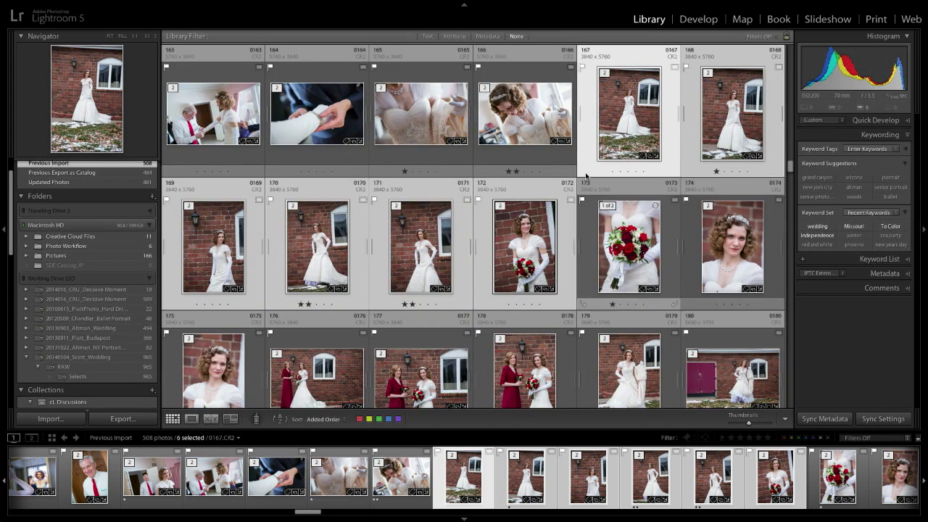
click(448, 161)
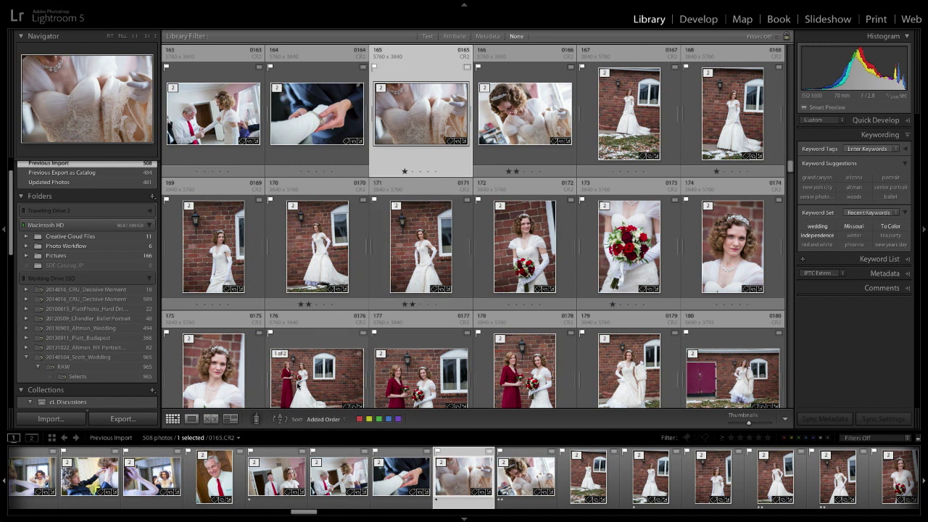
Set the Painter to spray develop settings, loaded with the 01 Black and White w Clarity preset
click(256, 418)
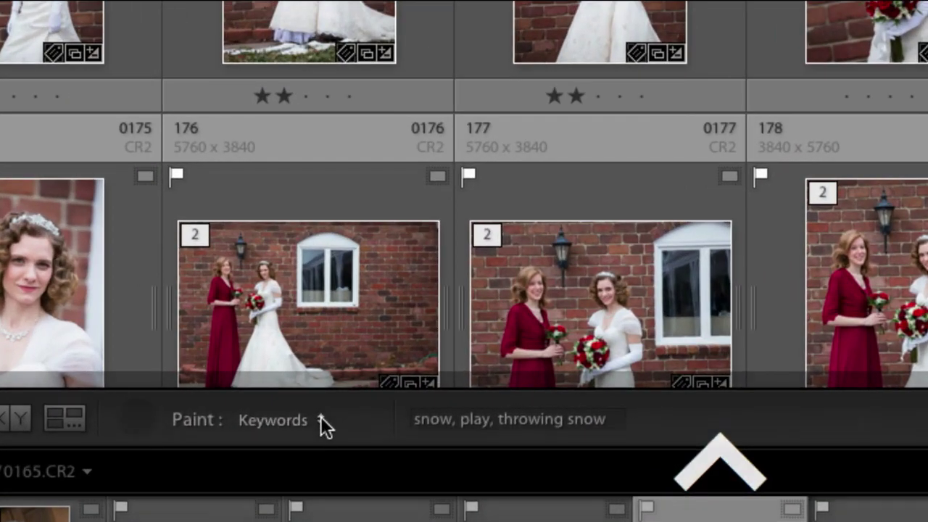
click(321, 419)
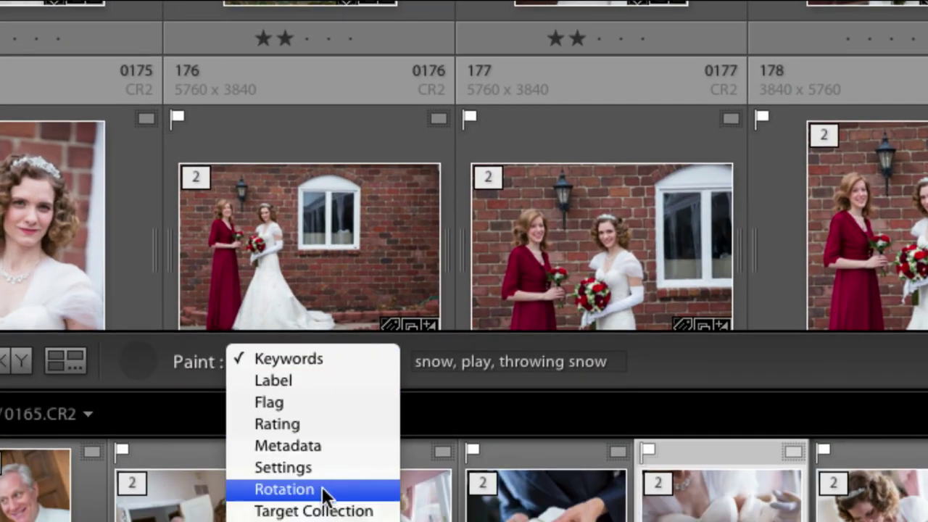
click(323, 466)
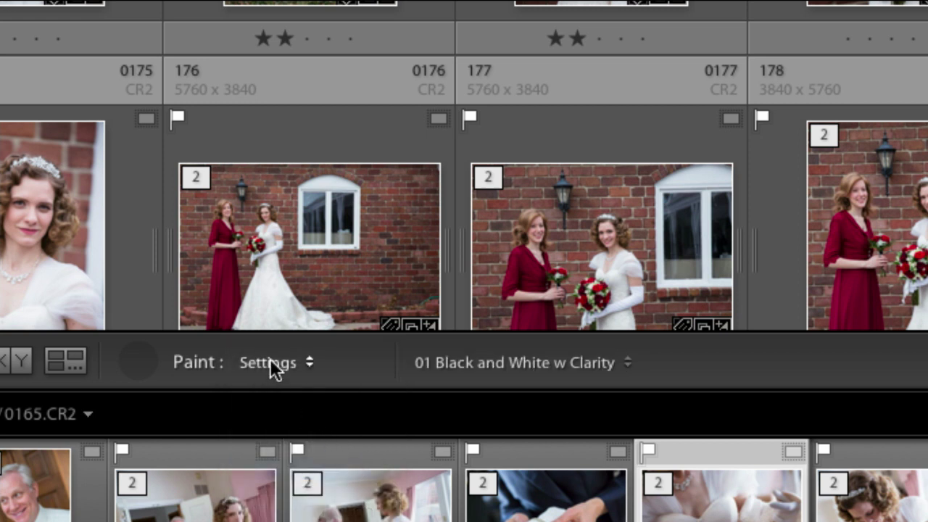
Load 01 cL Blue Saturation Film Curve from 000 cL Presets into the Painter
click(480, 356)
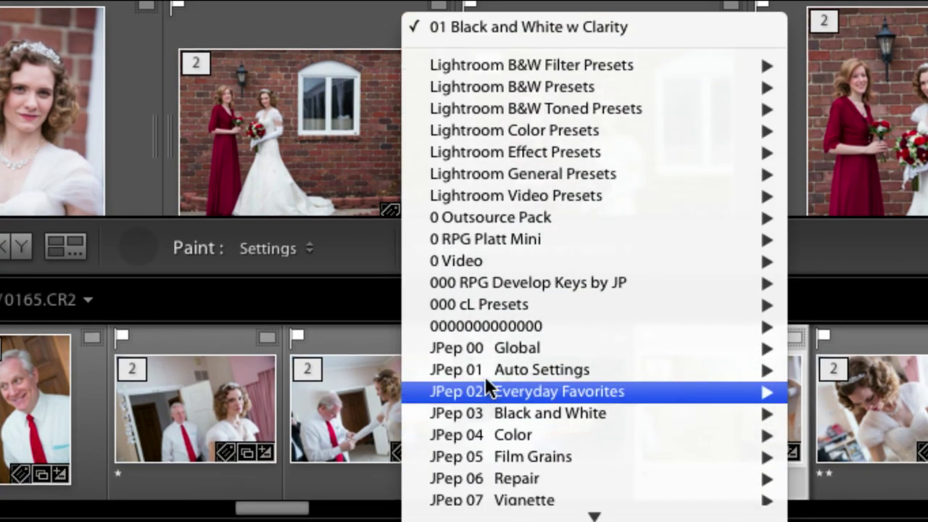
mouse_move(507, 306)
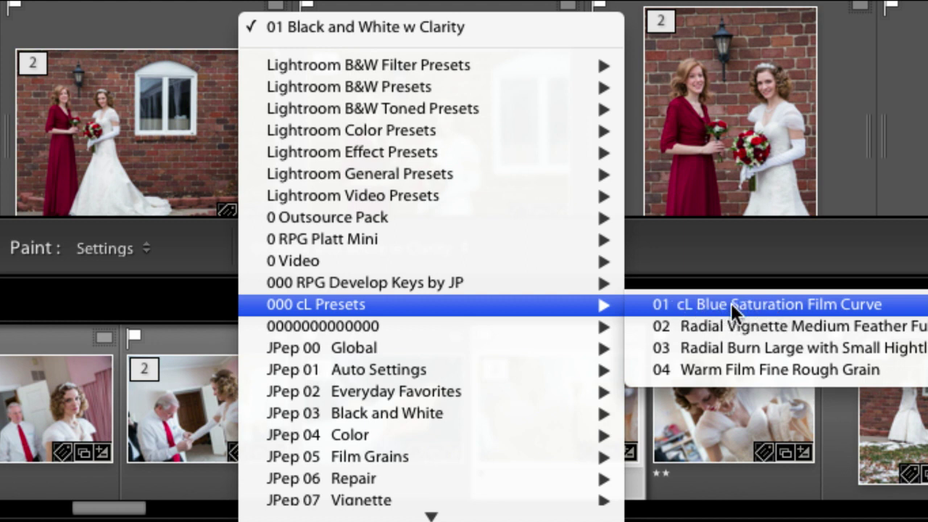
click(773, 303)
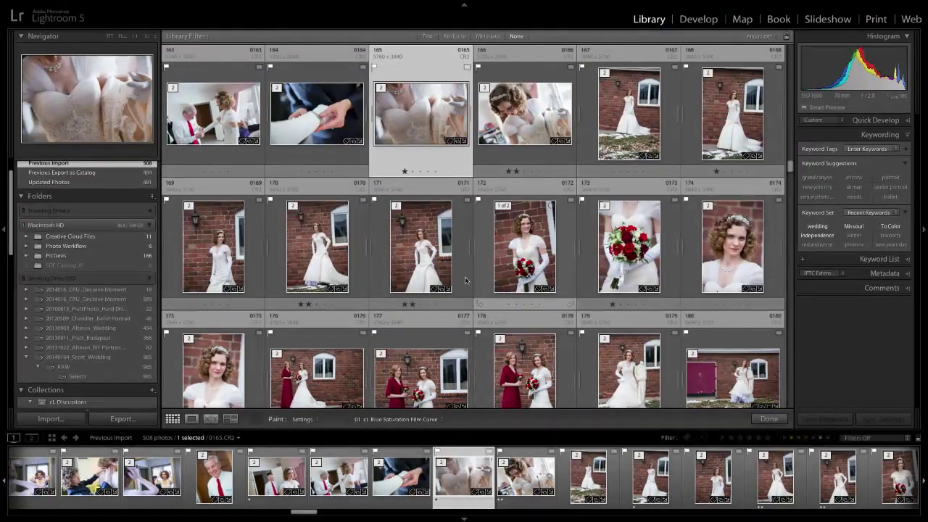
Scroll up the grid and spray the blue film curve preset onto photo 82
scroll(465, 281, up, 5)
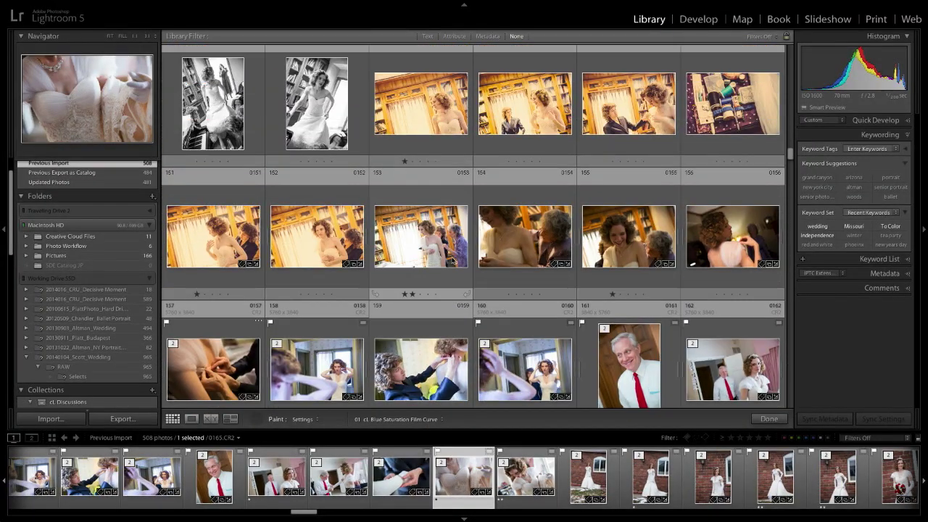
scroll(450, 256, up, 15)
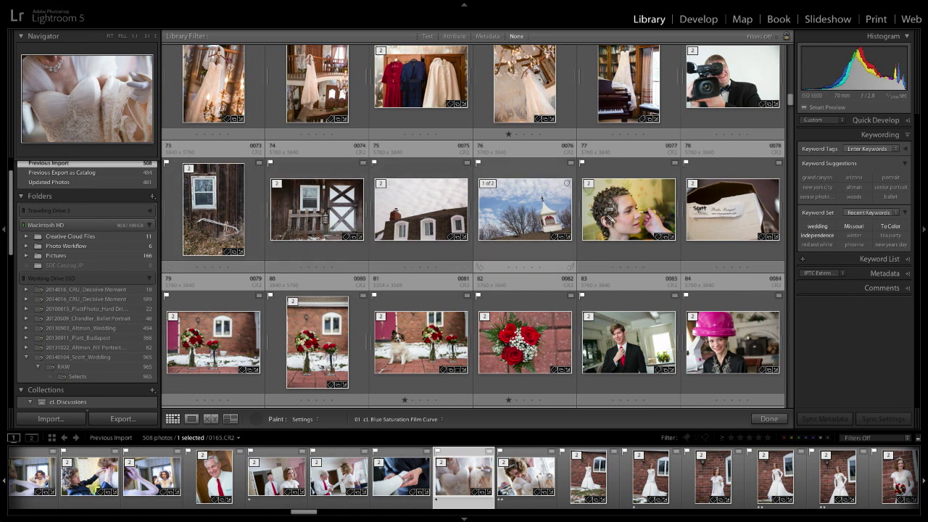
click(532, 217)
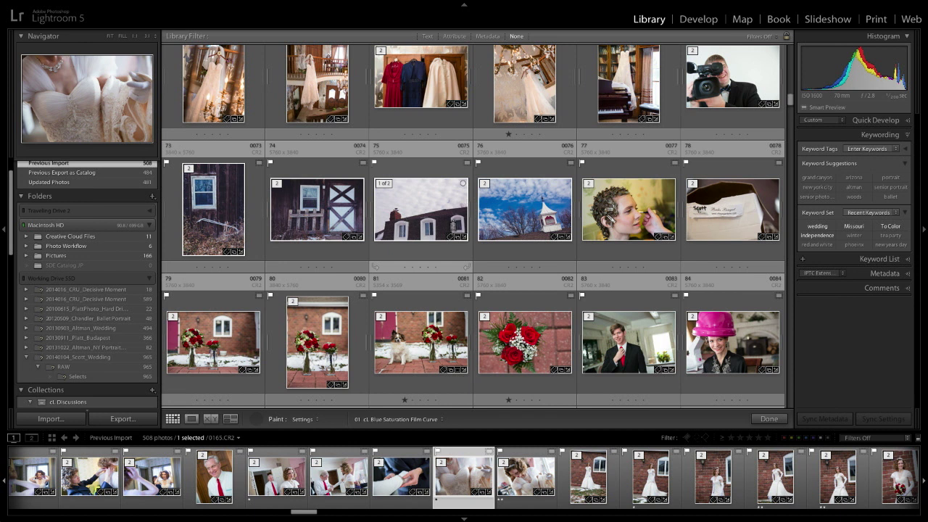
Scroll up and down through the Library grid to browse the wedding portraits
scroll(453, 225, up, 3)
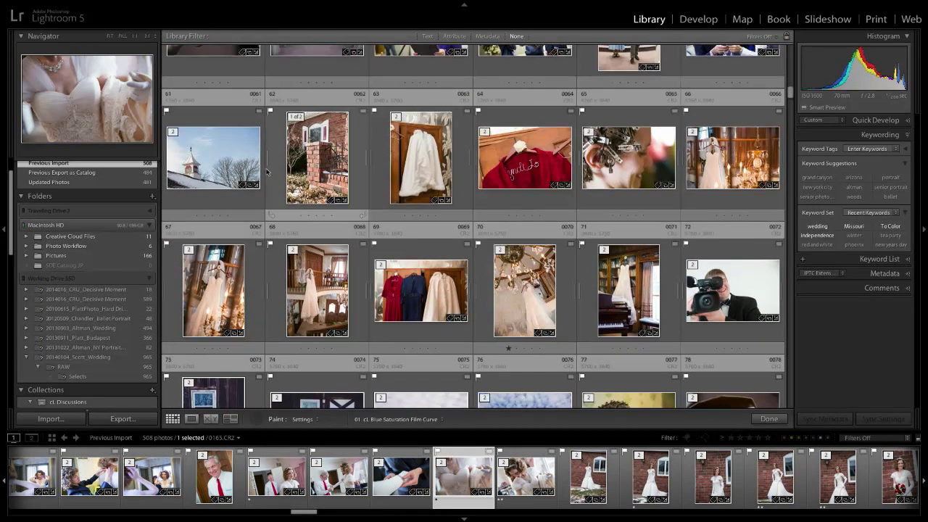
scroll(455, 178, up, 3)
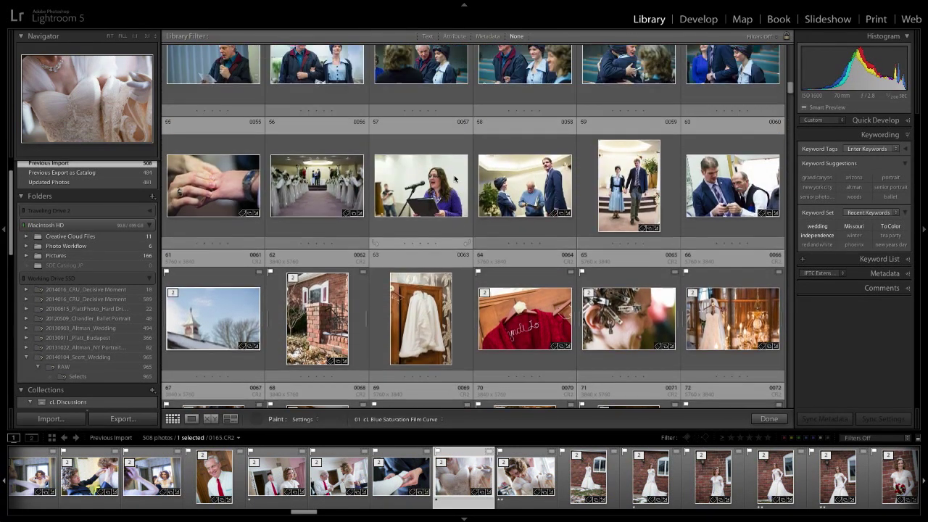
scroll(577, 181, up, 5)
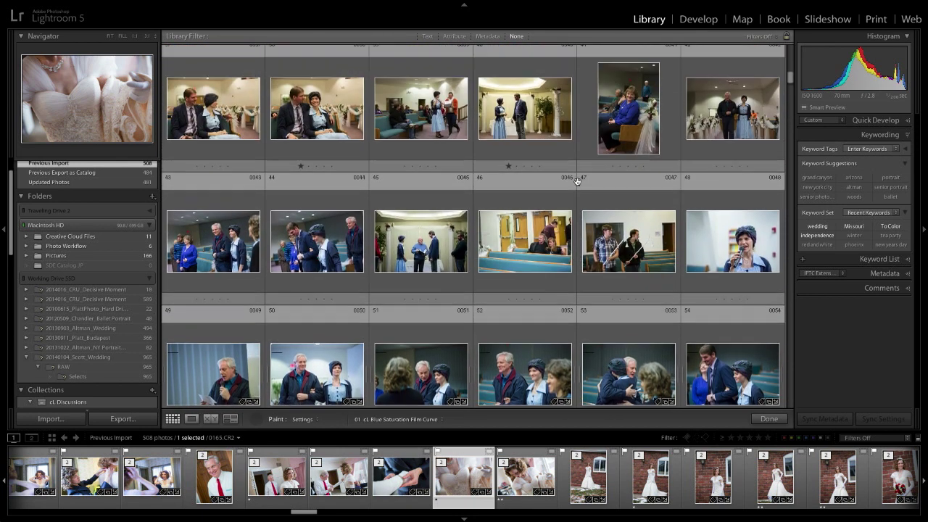
scroll(577, 181, up, 20)
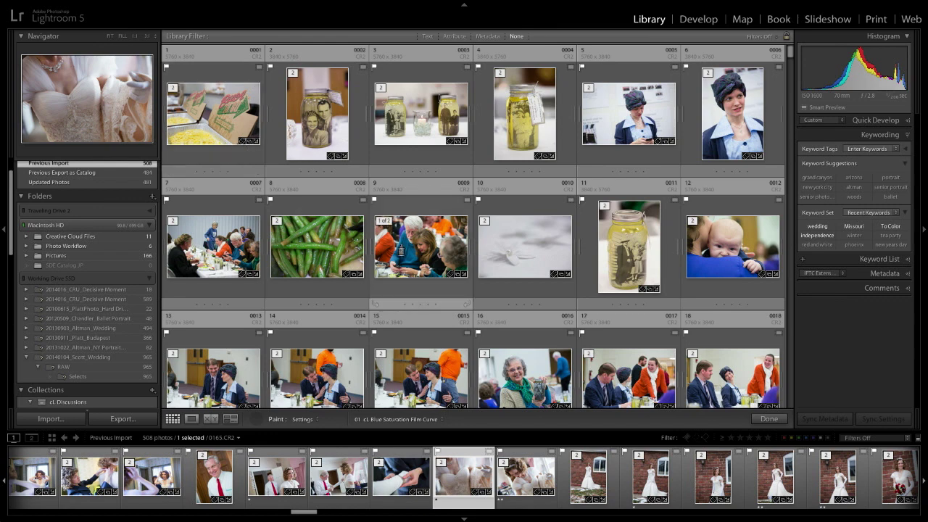
scroll(393, 246, down, 20)
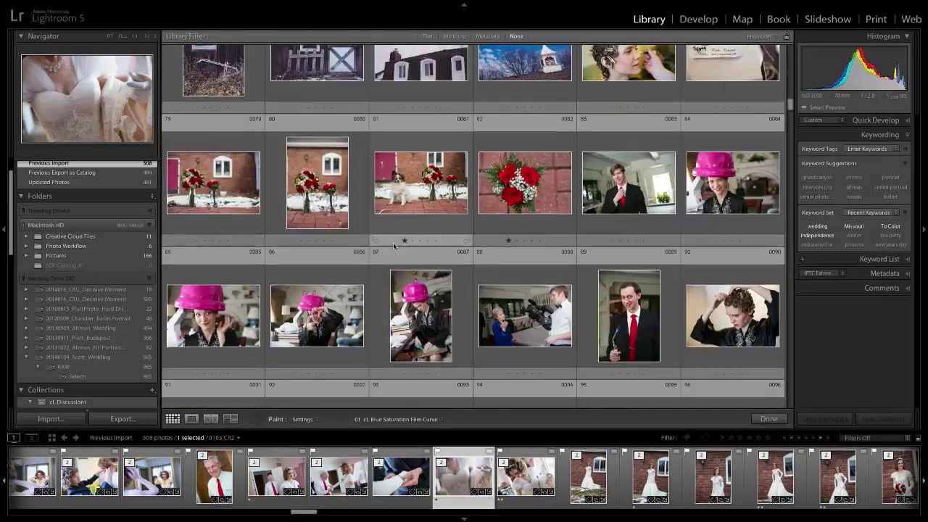
scroll(394, 247, down, 5)
scroll(394, 247, up, 1)
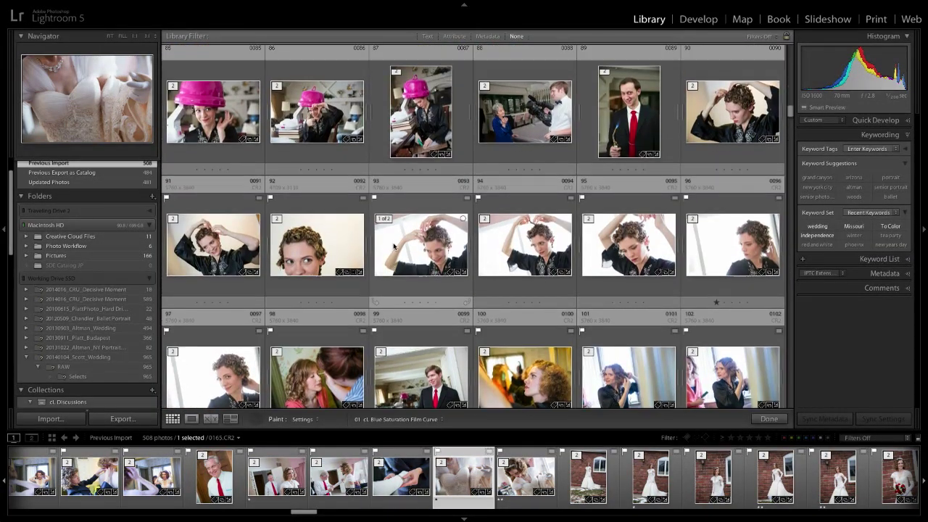
scroll(394, 246, down, 2)
scroll(393, 246, up, 1)
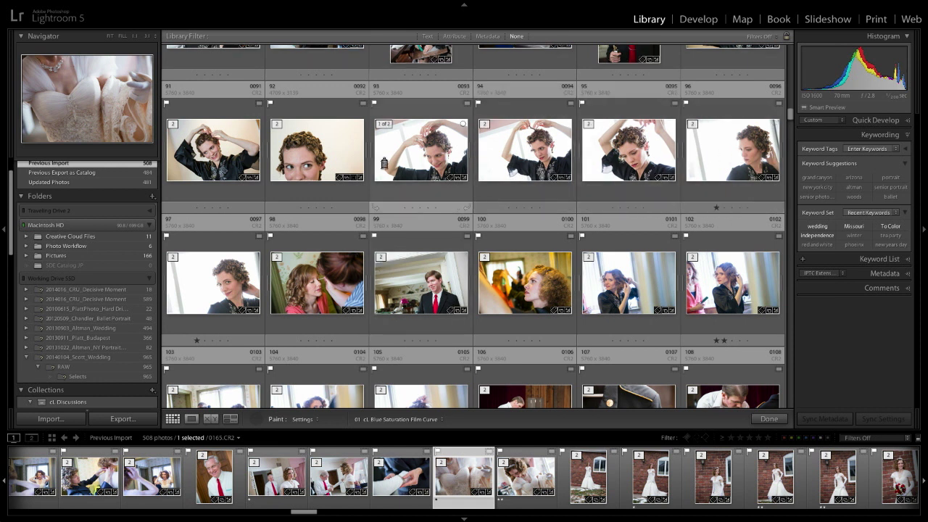
scroll(241, 153, up, 2)
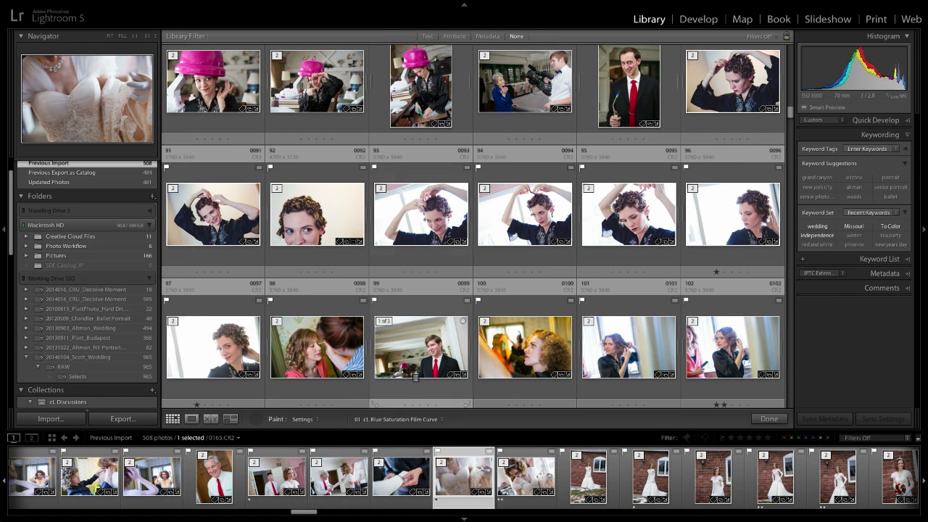
Switch the Painter preset to JPep 02 Everyday Favorites > 03 Split Tone LIGHT SEPIA AGED
click(398, 419)
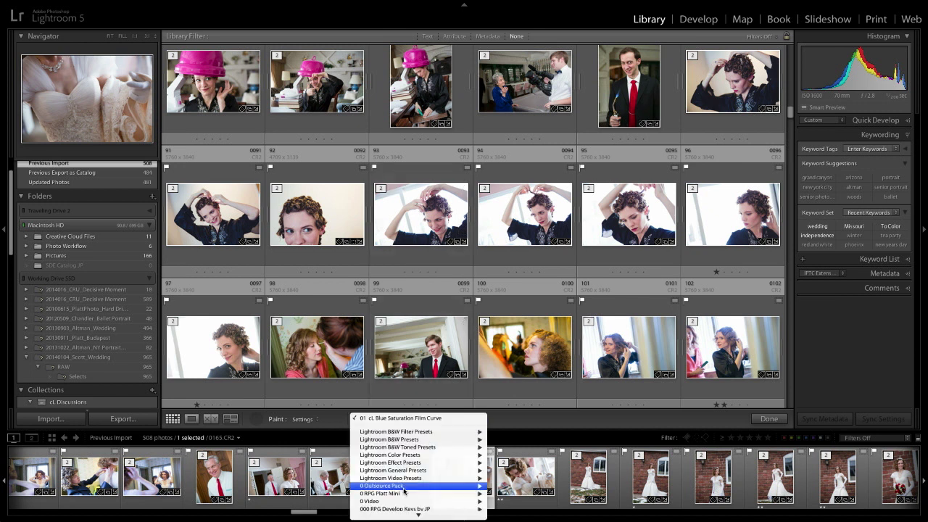
scroll(406, 486, down, 5)
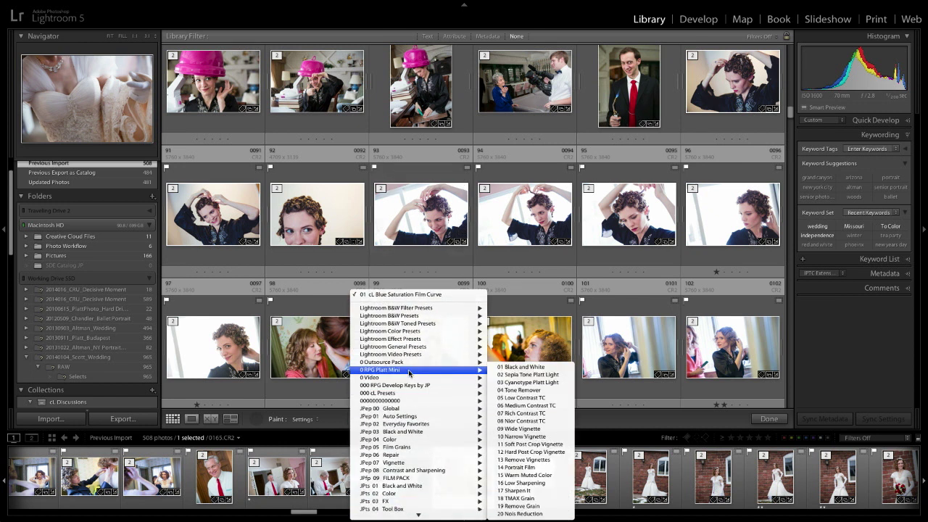
mouse_move(413, 418)
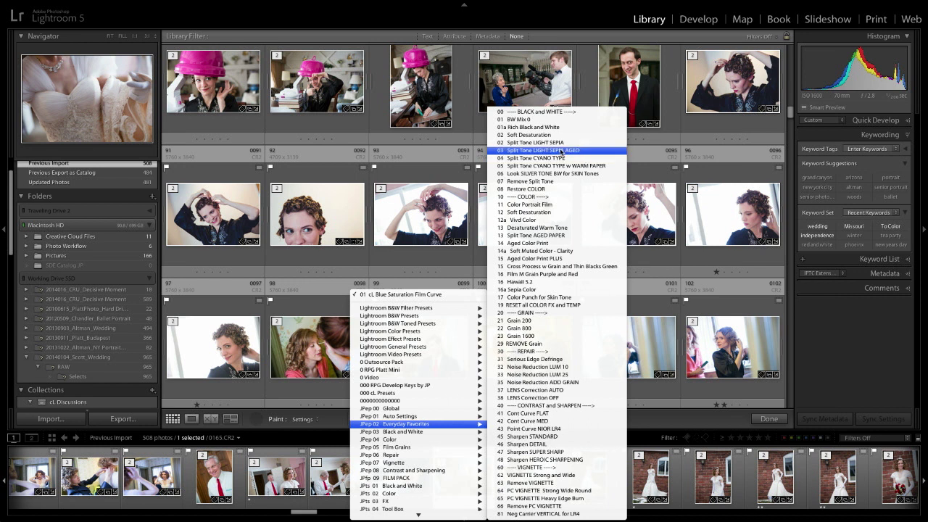
click(560, 152)
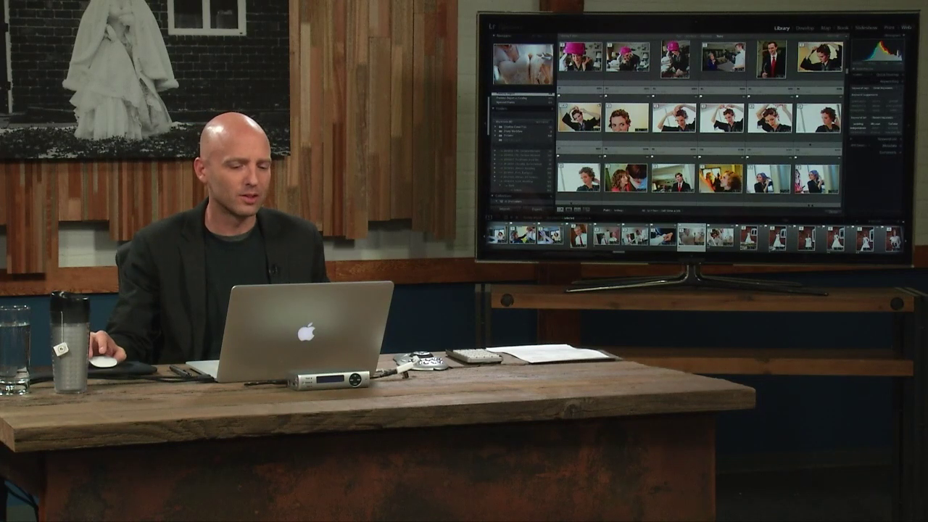
click(671, 210)
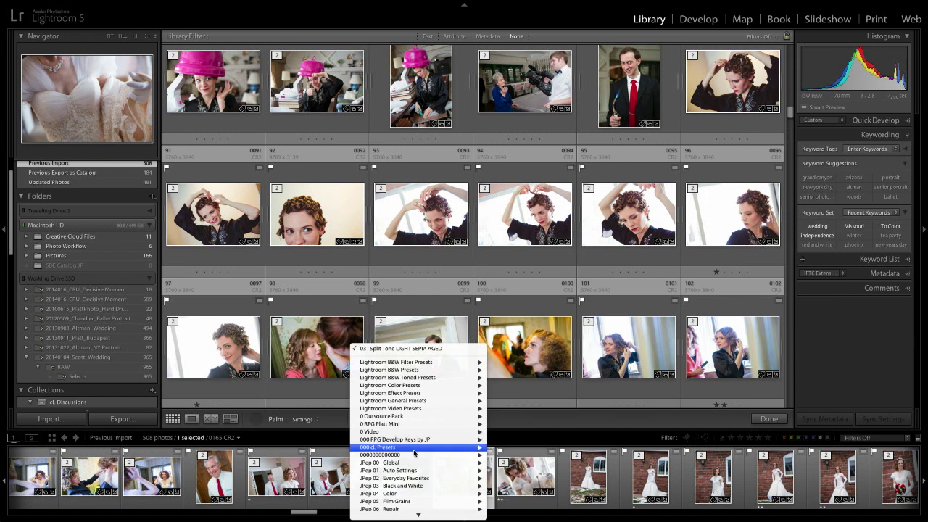
Load 01a Rich Black and White and paint it onto reception photos 13–18 and 21–23
mouse_move(423, 481)
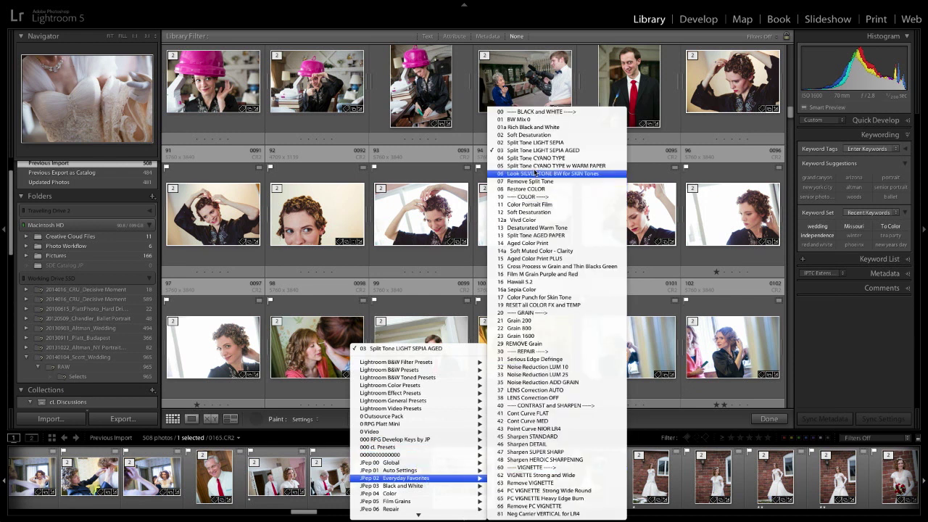
click(534, 127)
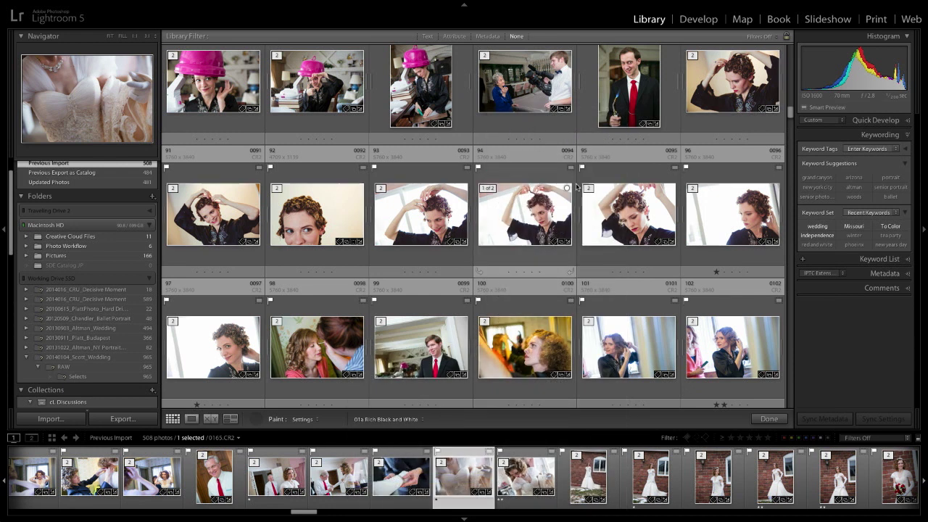
scroll(701, 182, up, 15)
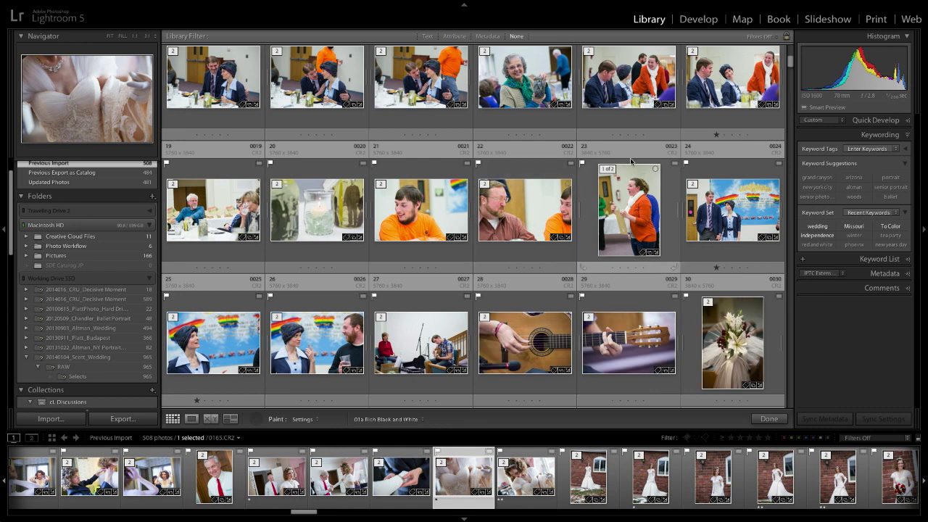
scroll(679, 88, up, 2)
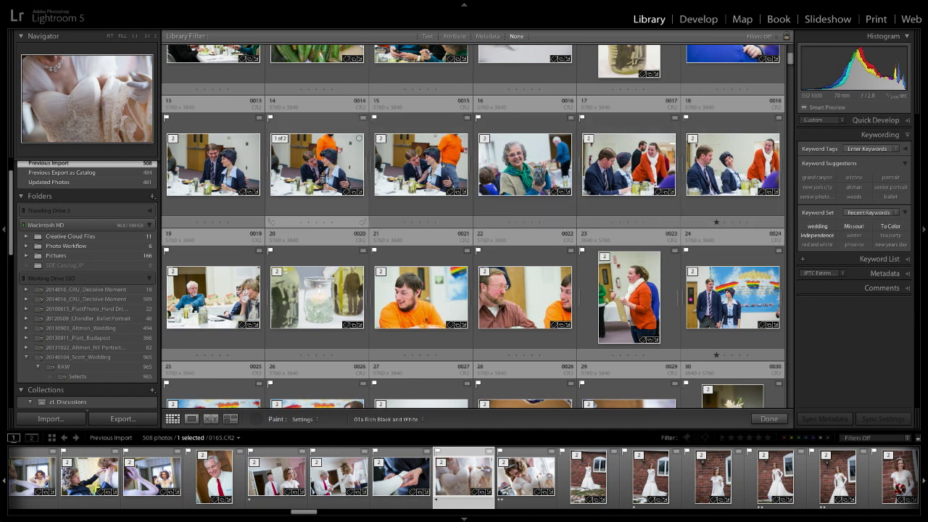
click(231, 168)
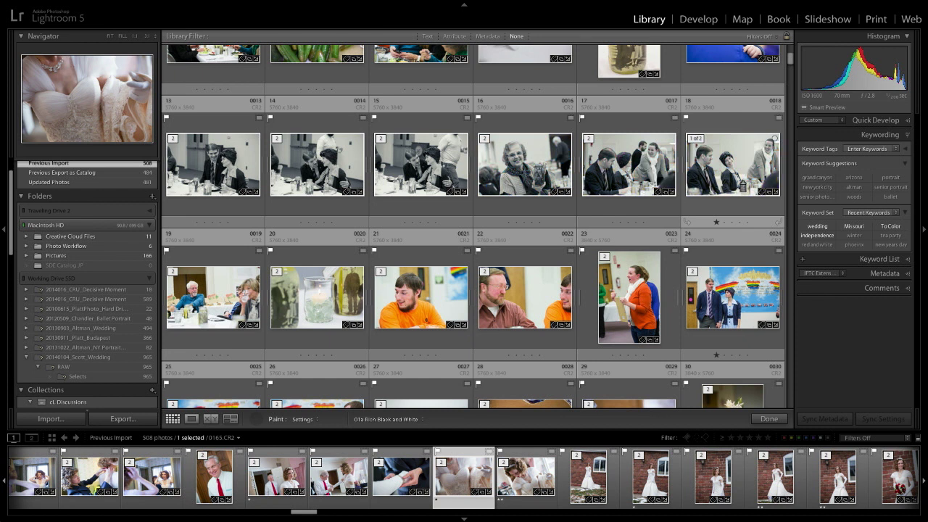
drag(628, 304, 425, 303)
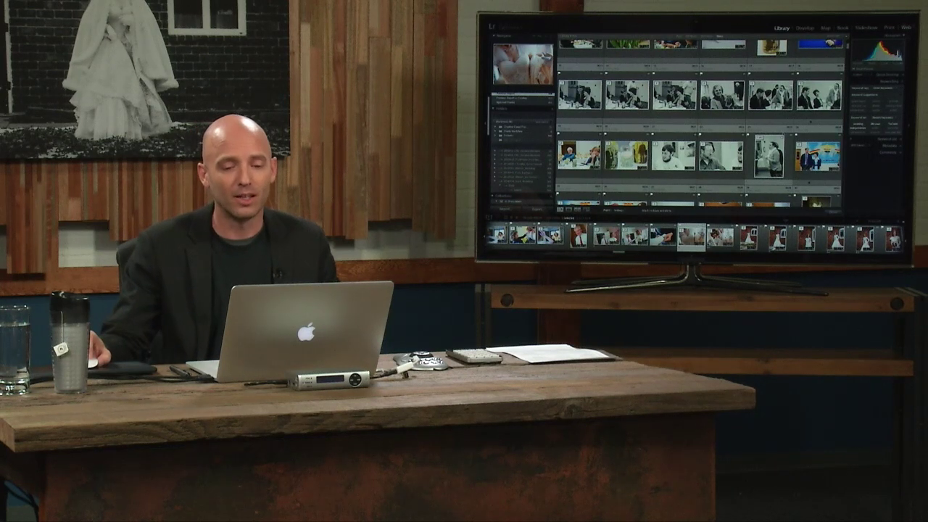
Paint Rich Black and White onto photos 9 and 7, then scroll down to photos 67–84
scroll(657, 245, up, 3)
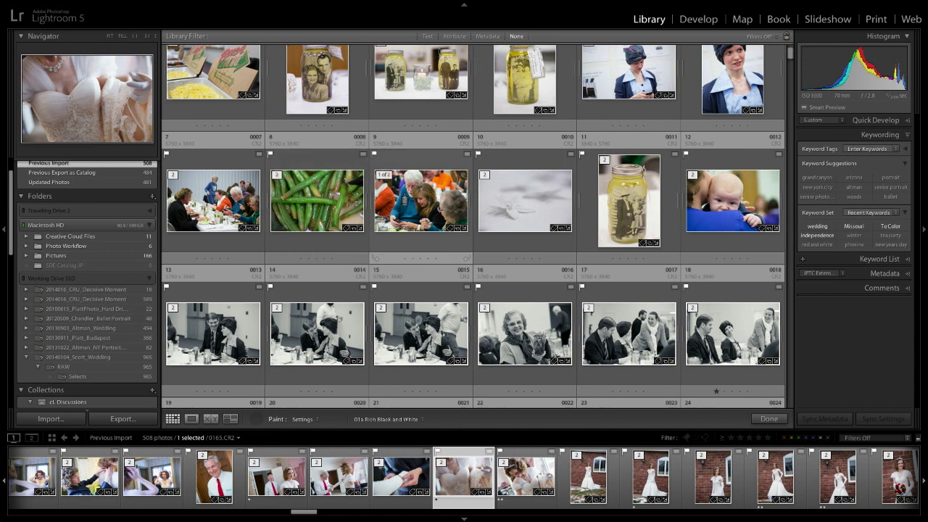
click(420, 200)
click(213, 200)
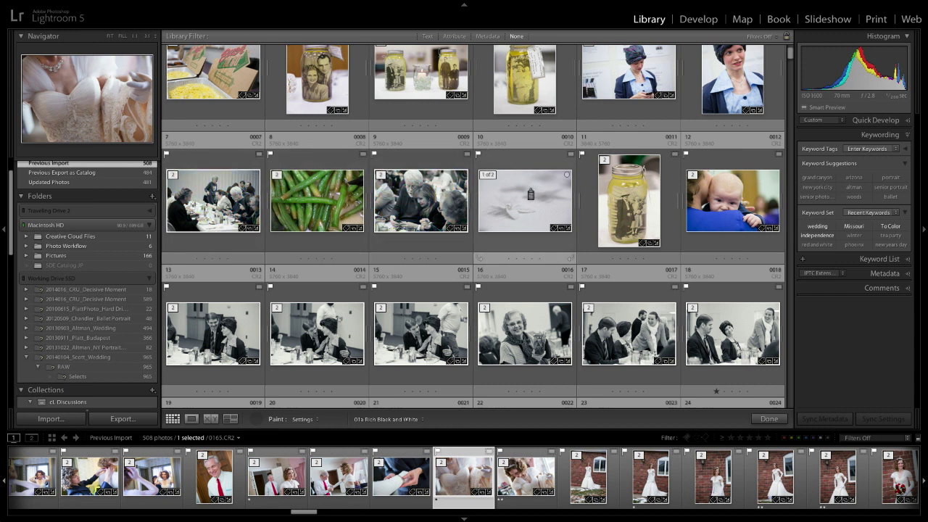
scroll(595, 194, up, 1)
scroll(595, 194, down, 10)
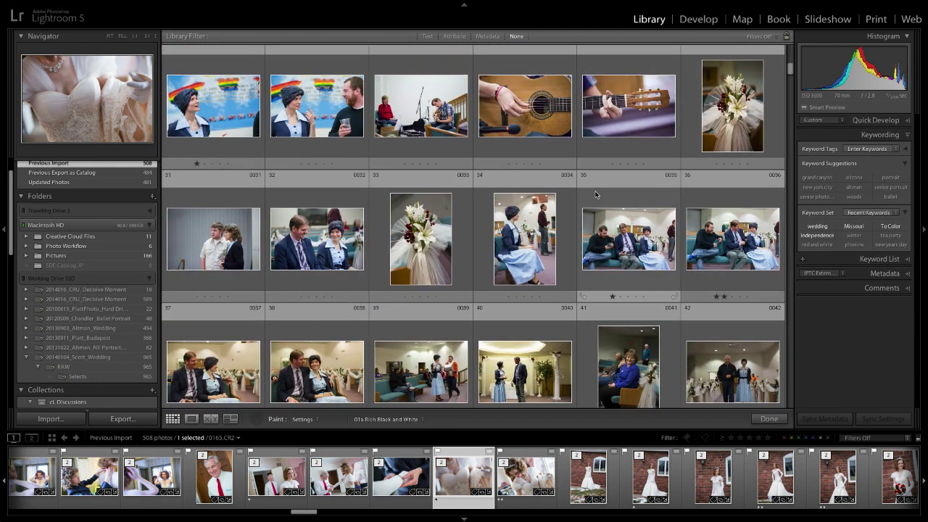
scroll(596, 194, down, 2)
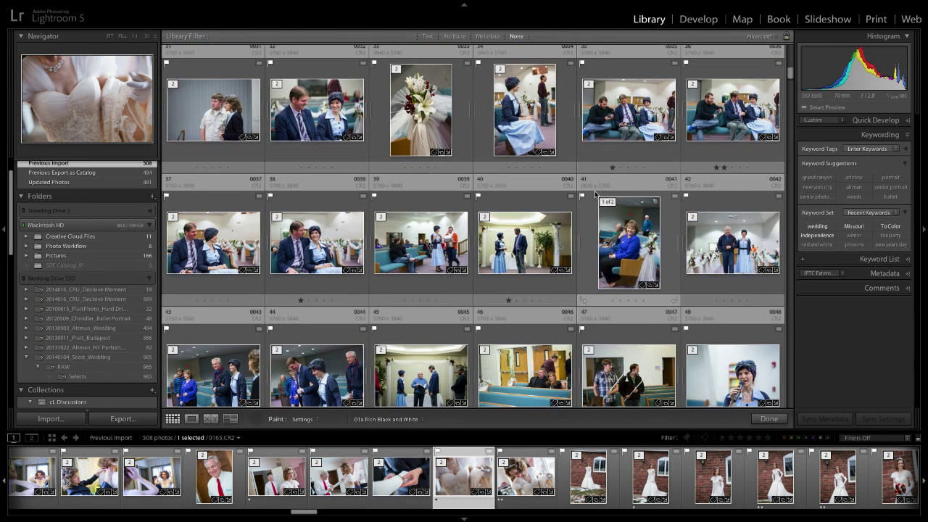
scroll(594, 192, down, 10)
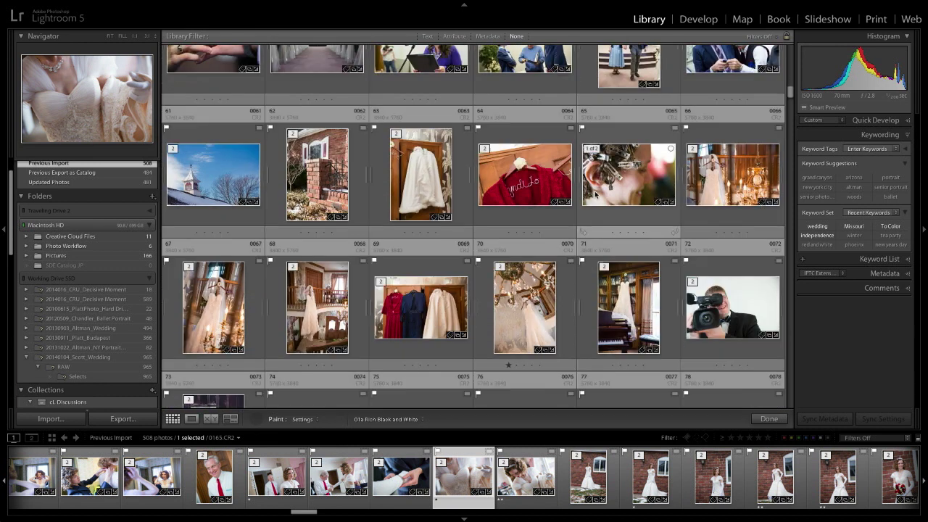
scroll(600, 223, down, 3)
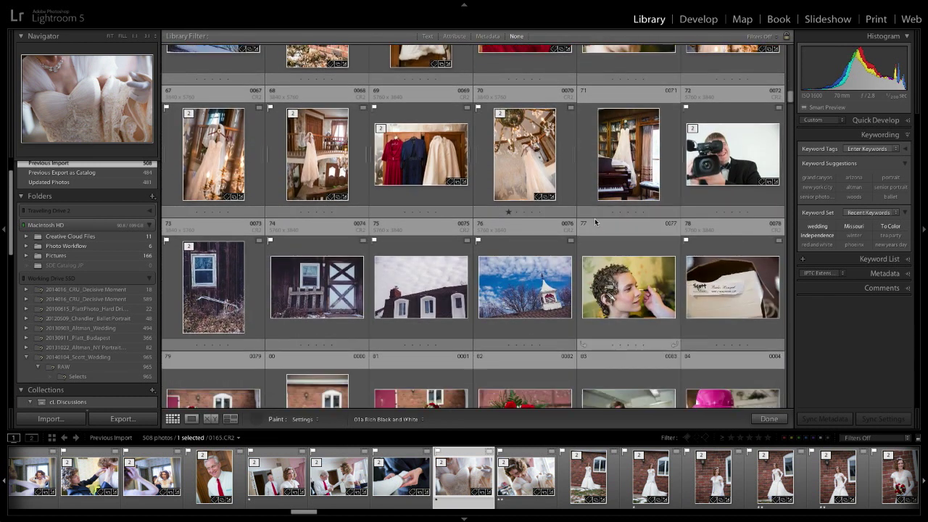